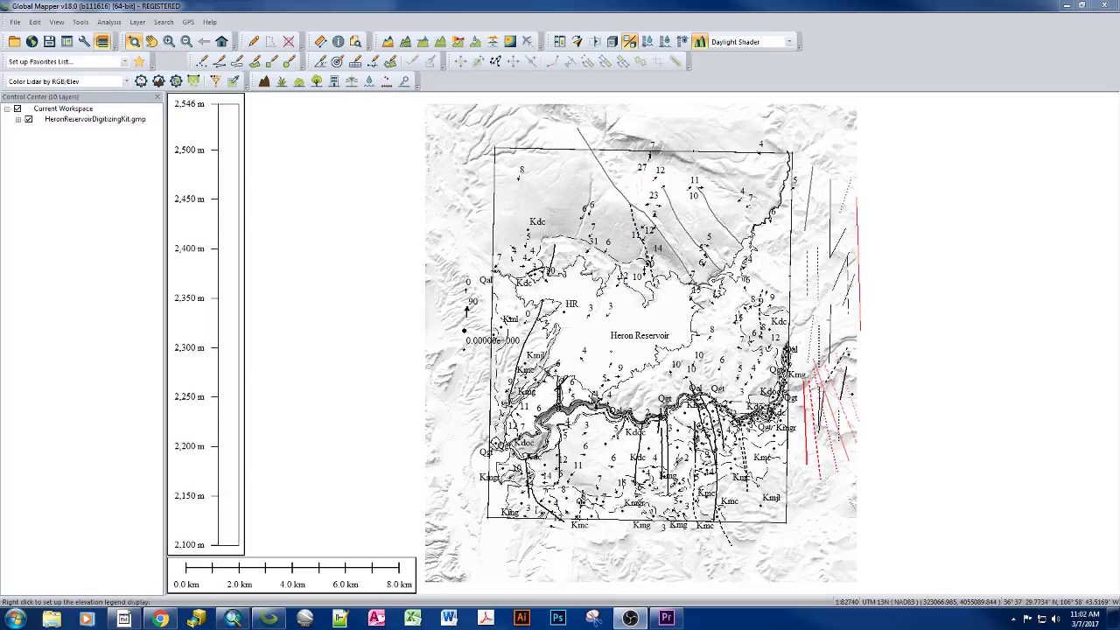
# Expand HeronReservoirDigitizingKit.gmp in the Control Center to list its ten layers.
pyautogui.click(18, 122)
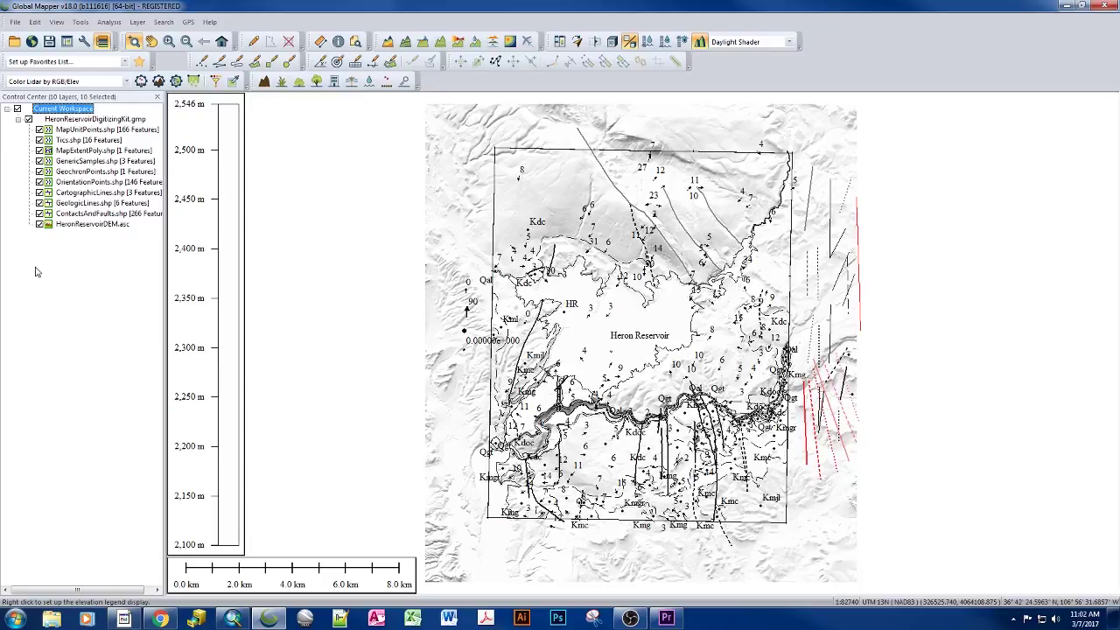
pyautogui.click(14, 23)
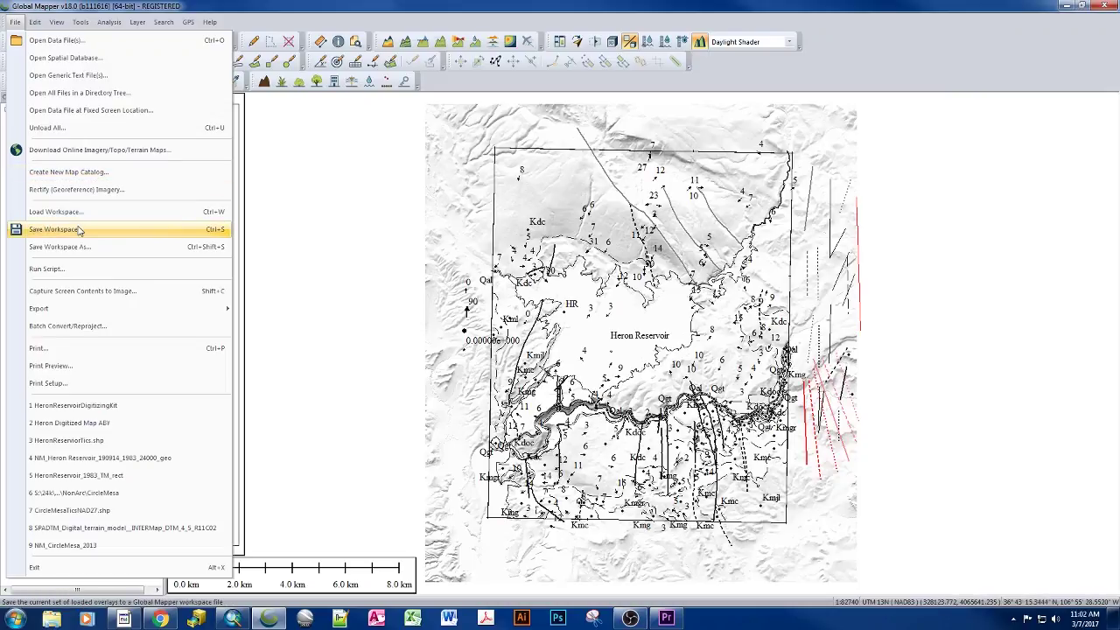
pyautogui.click(15, 22)
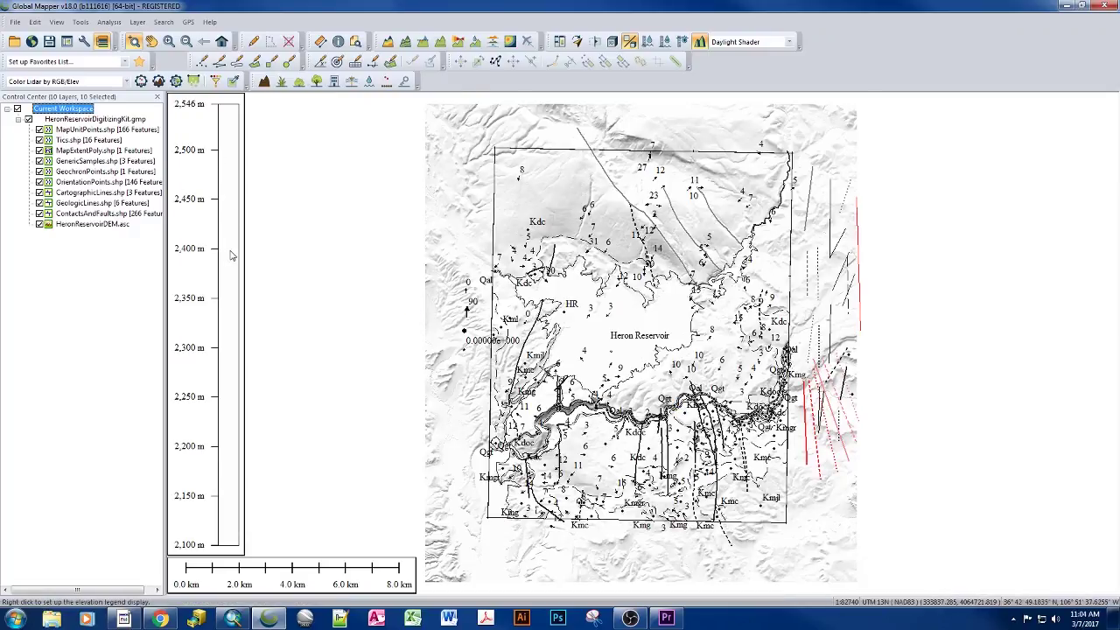
# Start exporting the loaded data with File > Export > Export Global Mapper Package File.
pyautogui.click(15, 22)
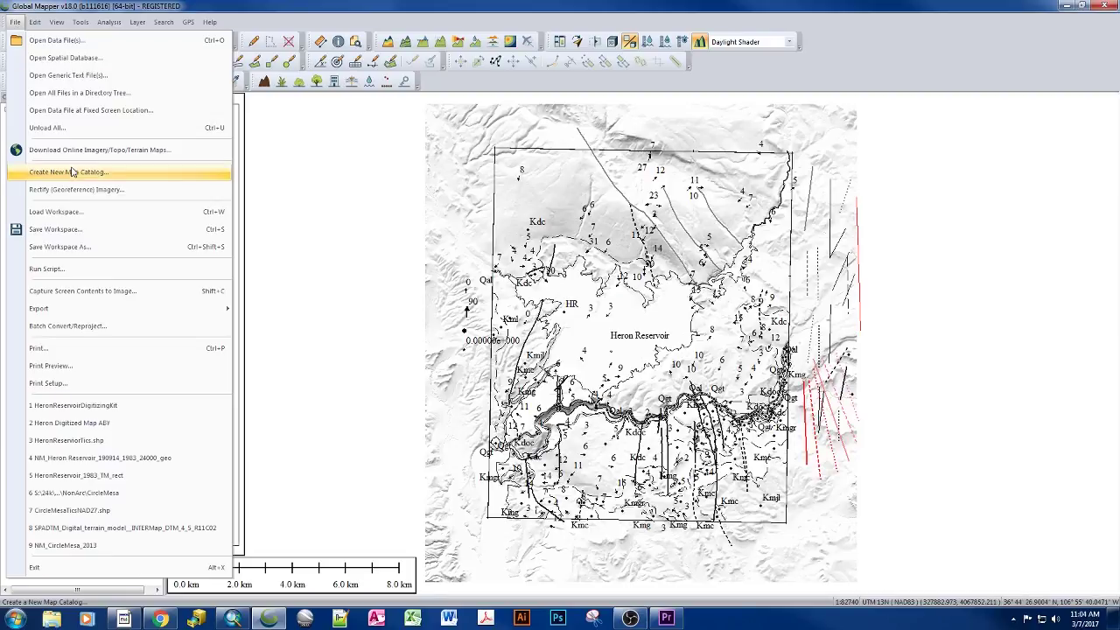
pyautogui.moveTo(83, 312)
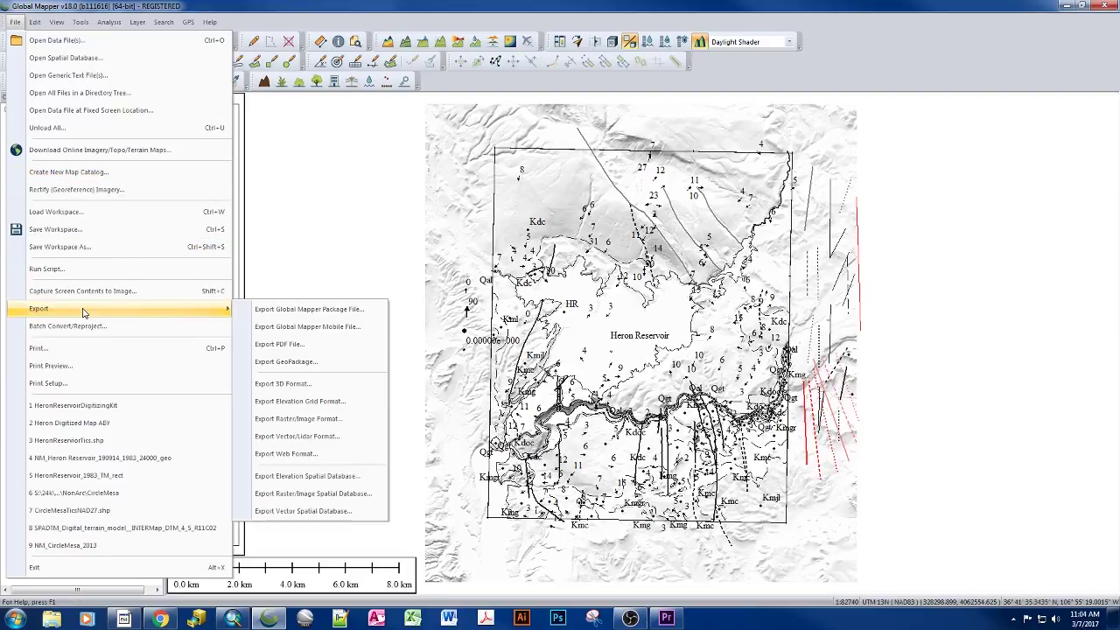
pyautogui.click(293, 311)
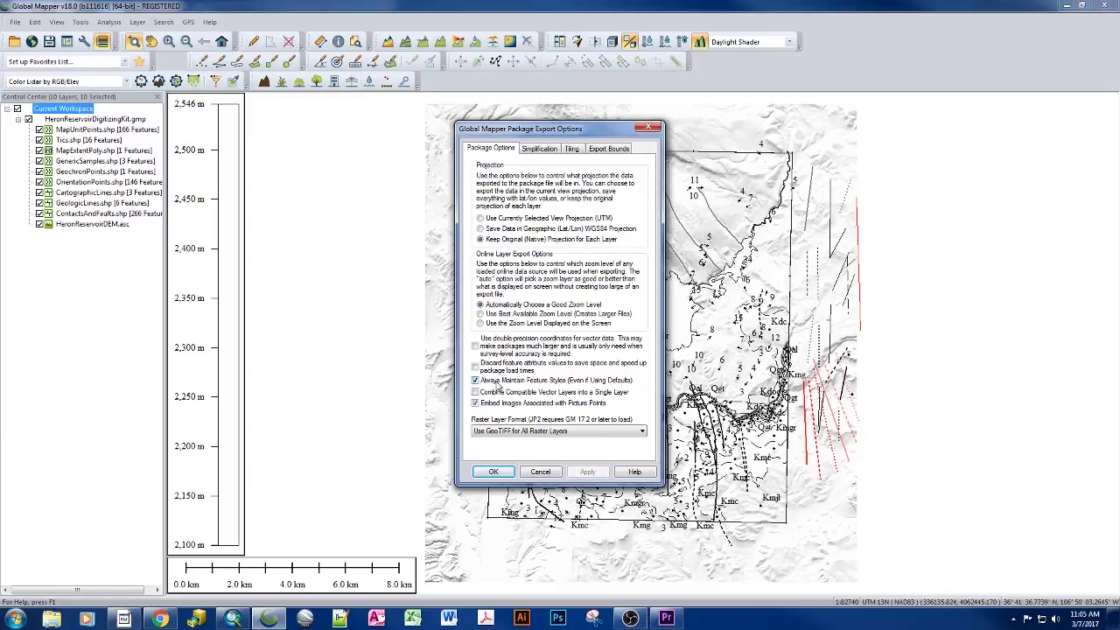
# Check the package Simplification setting, leaving the threshold at 0.00.
pyautogui.click(82, 45)
pyautogui.click(540, 149)
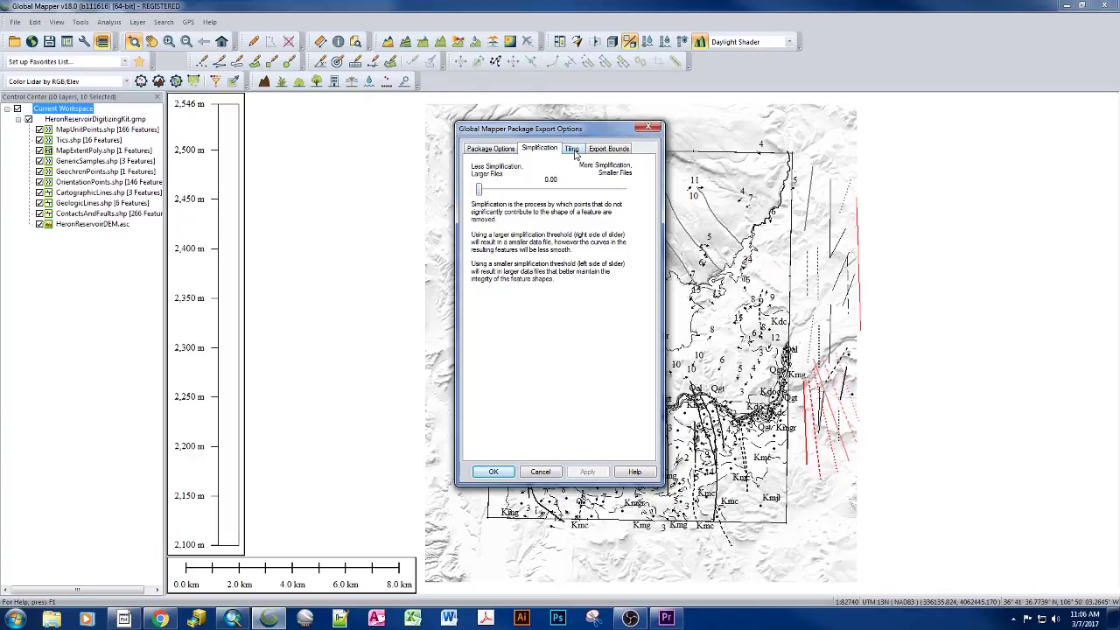
# Confirm No Tiling and All Loaded Data bounds for the package export.
pyautogui.click(572, 150)
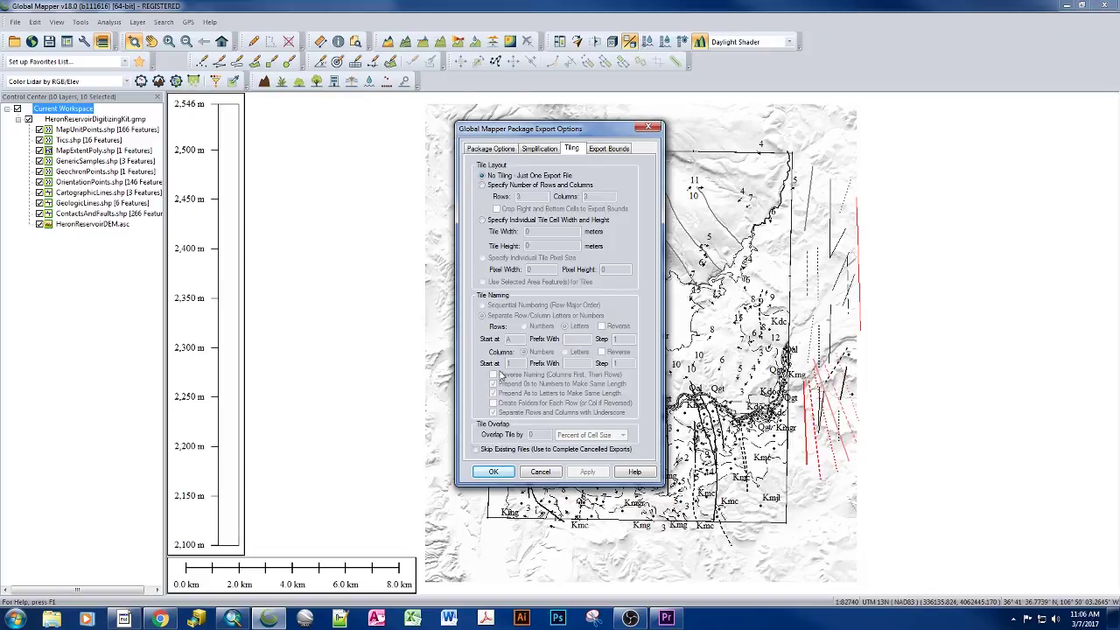
pyautogui.click(609, 150)
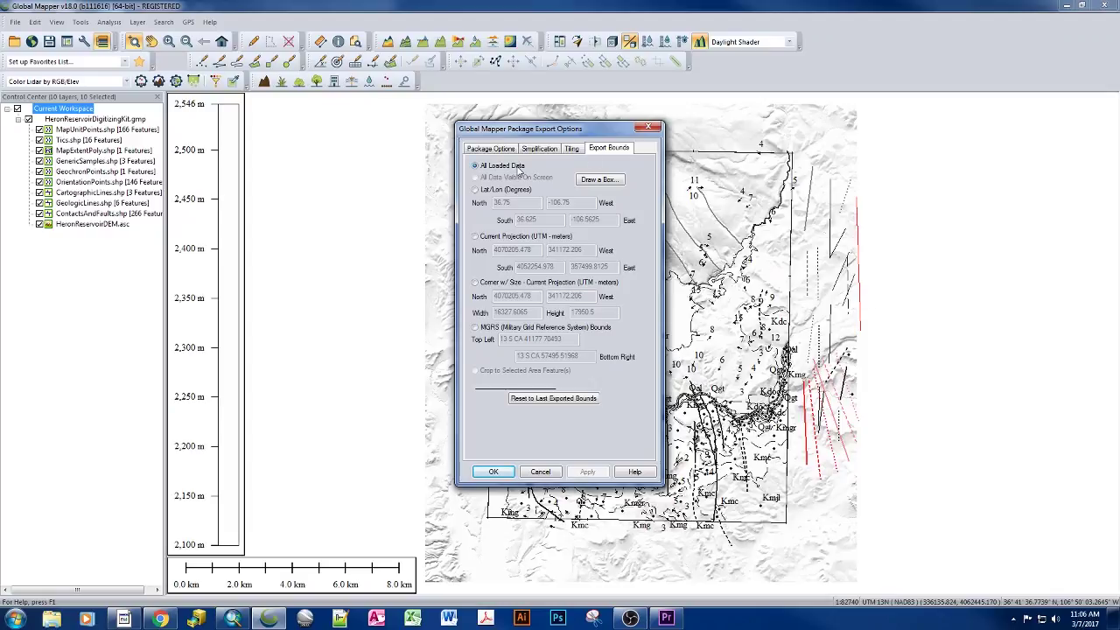
# Accept the export options and create and open a HeronReserviorGlobalMapper folder on the Desktop.
pyautogui.click(494, 472)
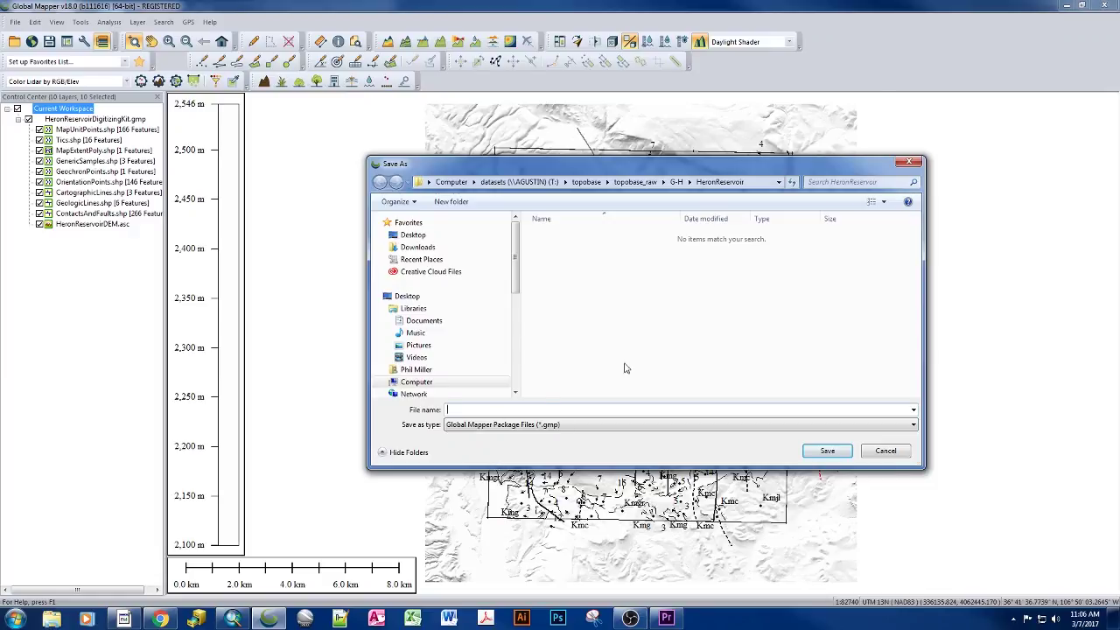
pyautogui.click(415, 238)
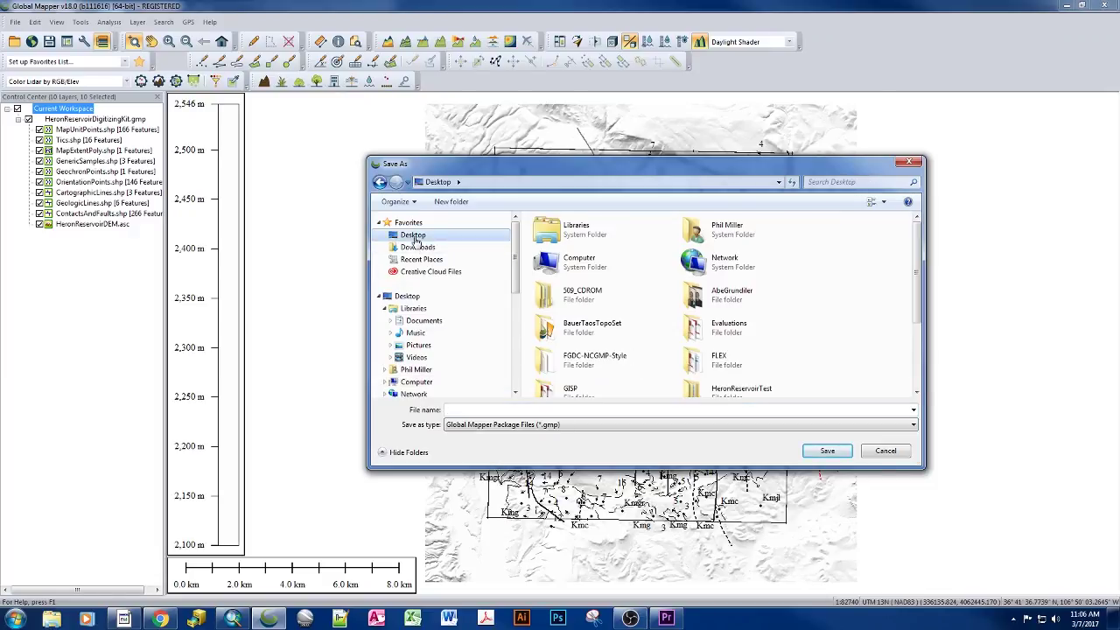
pyautogui.click(450, 202)
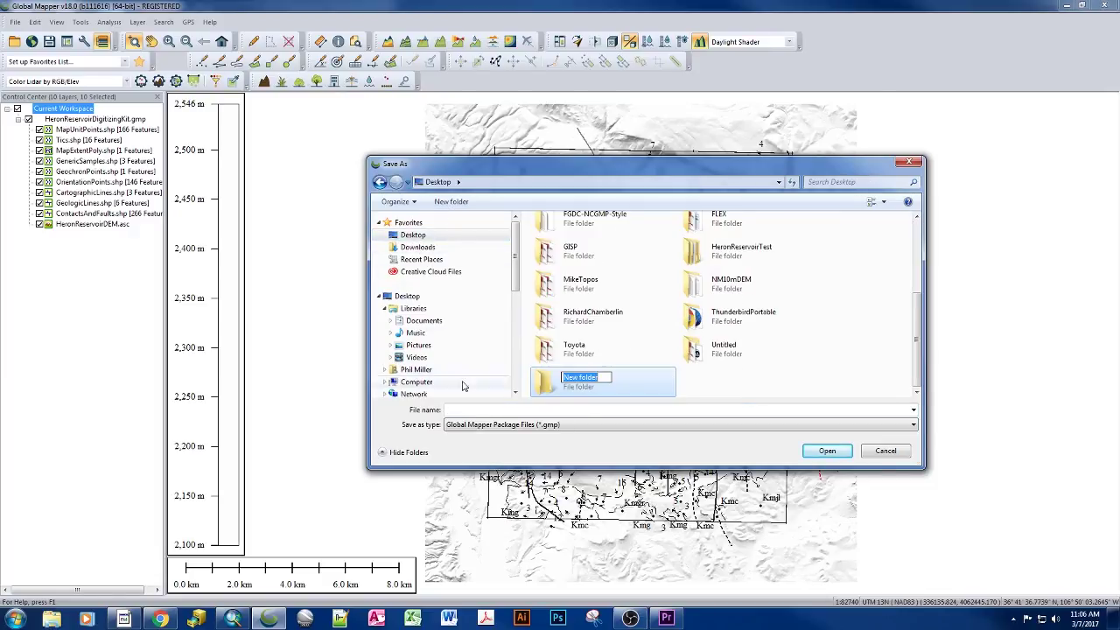
pyautogui.write('HeronReservior')
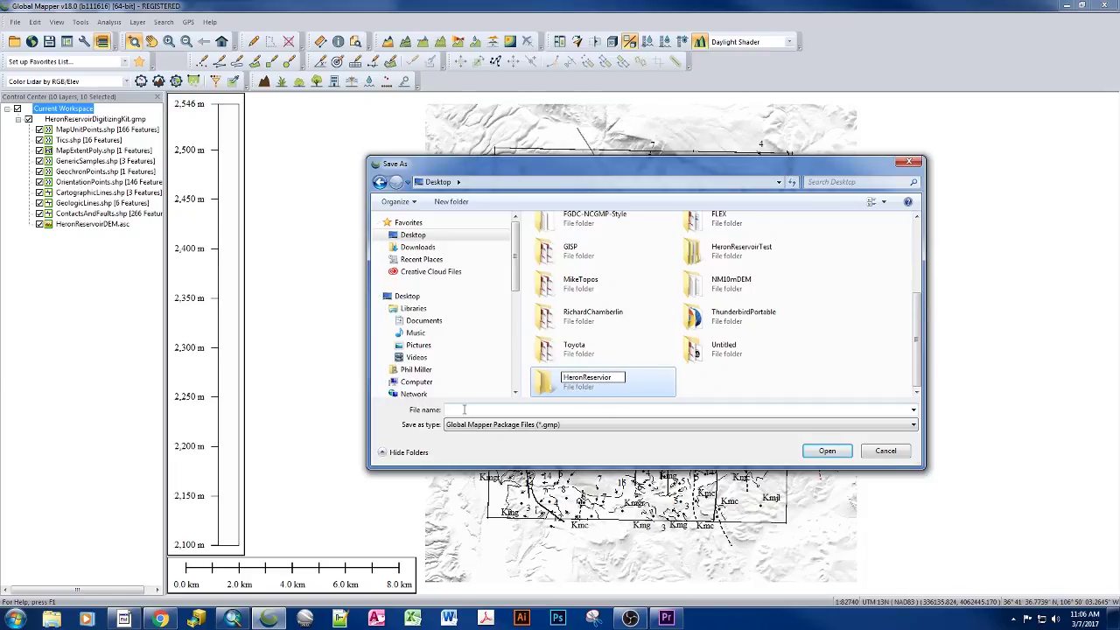
pyautogui.write('GlobalMapper')
pyautogui.click(701, 384)
pyautogui.doubleClick(577, 379)
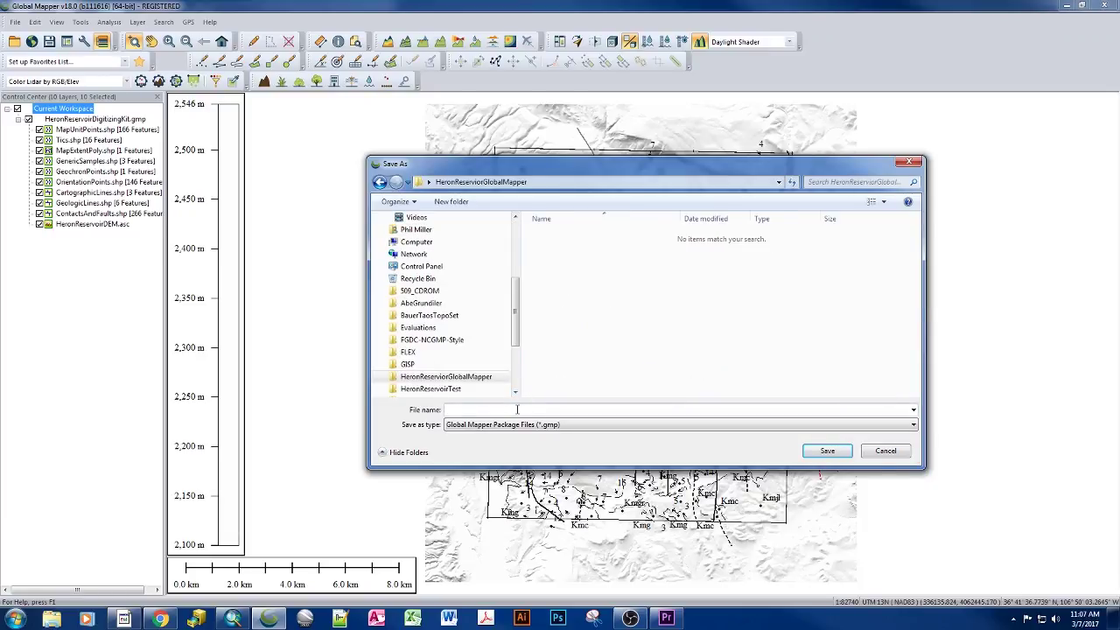
# Name the package HeronReservoirGlobalMPackage and save it as a .gmp file.
pyautogui.click(517, 409)
pyautogui.write('HeronReserviorGlobalM')
pyautogui.write('aackage')
pyautogui.moveTo(495, 408); pyautogui.dragTo(553, 409)
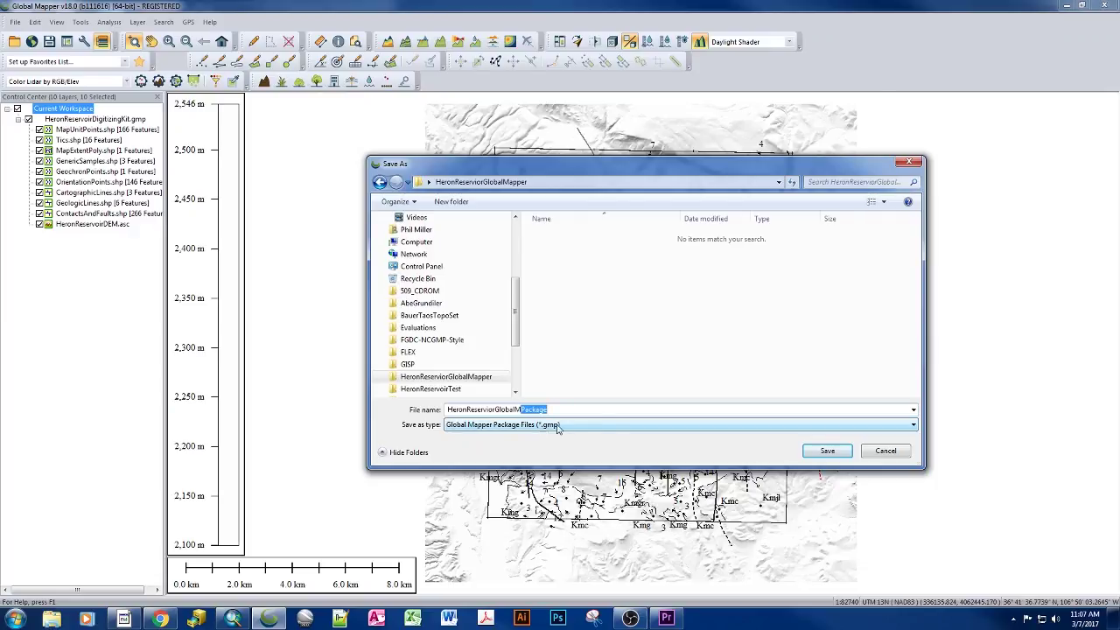
pyautogui.click(824, 451)
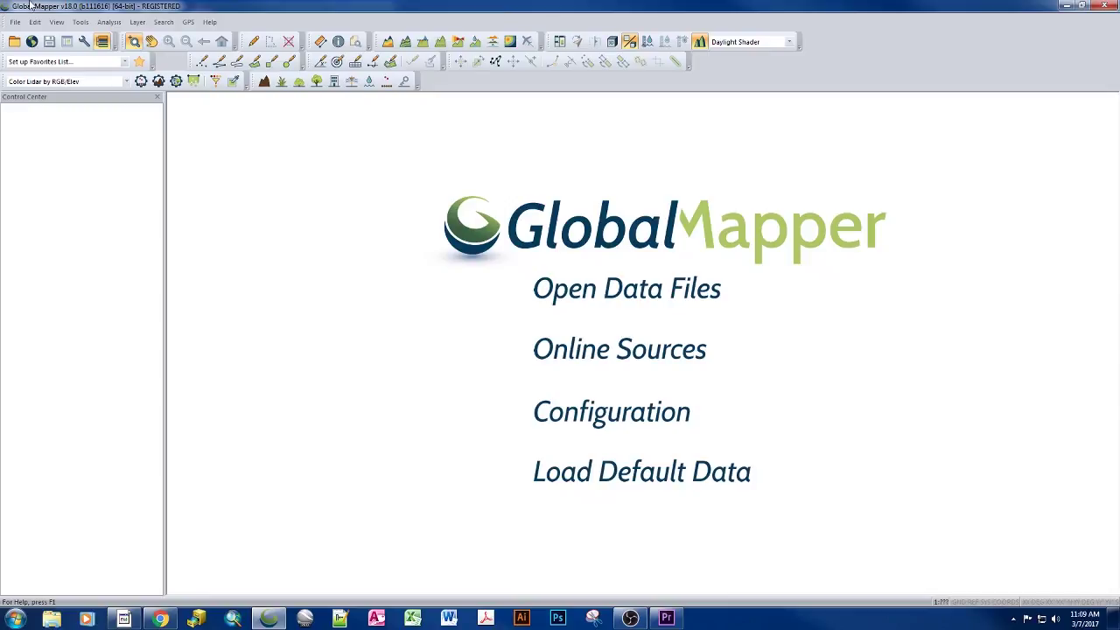
# Open the HeronReservior workspace from Desktop > HeronReserviorGlobalMapper via Open Data File(s).
pyautogui.click(16, 23)
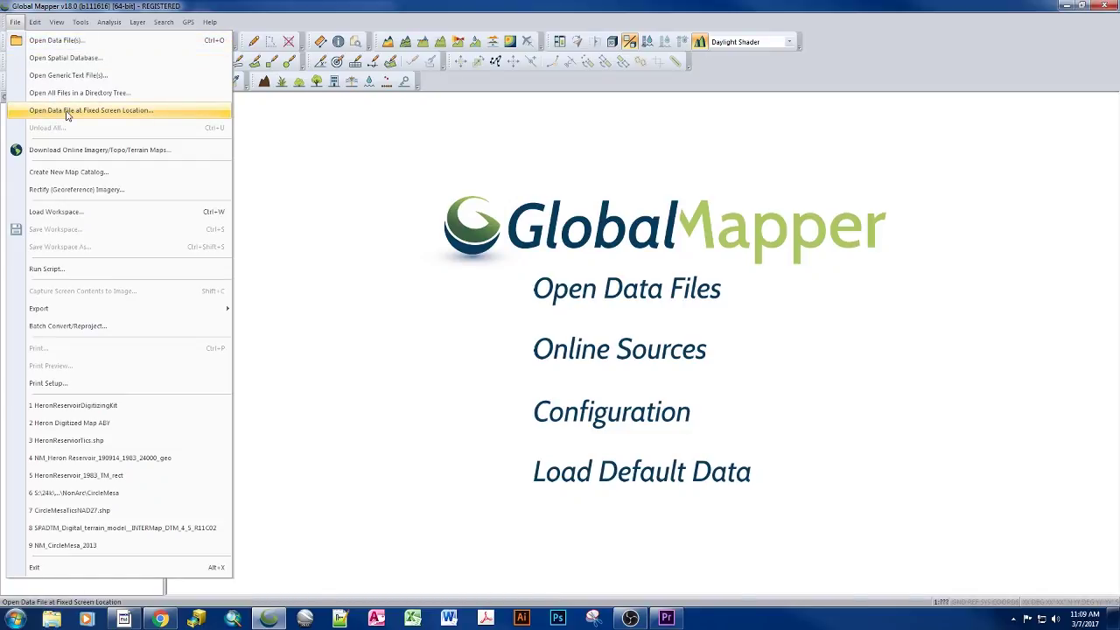
pyautogui.click(61, 41)
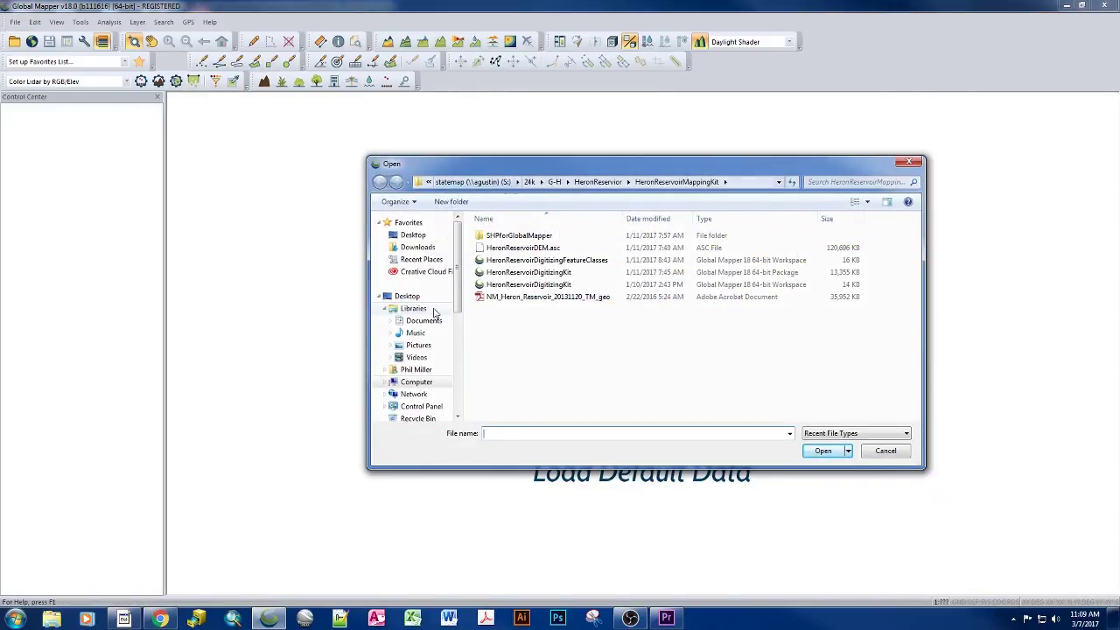
pyautogui.click(413, 235)
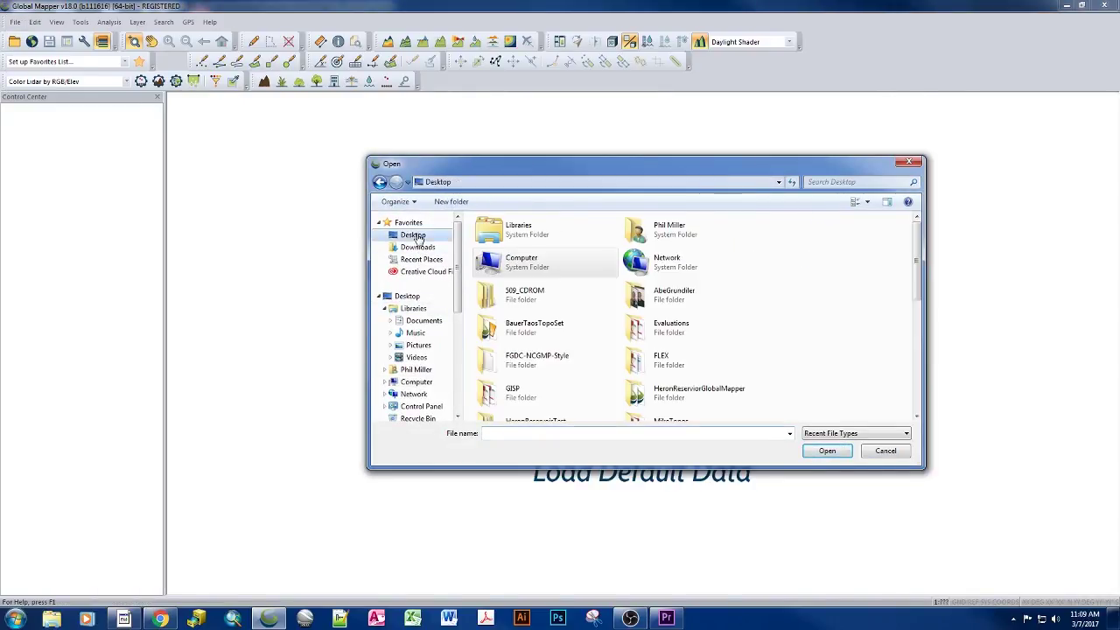
pyautogui.doubleClick(646, 386)
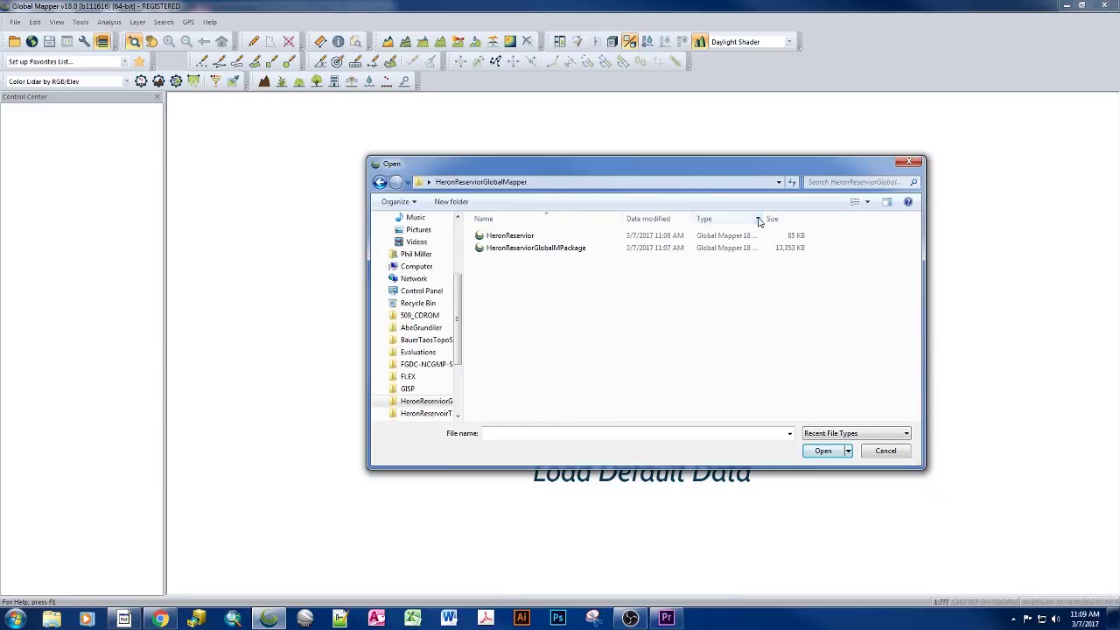
pyautogui.moveTo(762, 220); pyautogui.dragTo(851, 219)
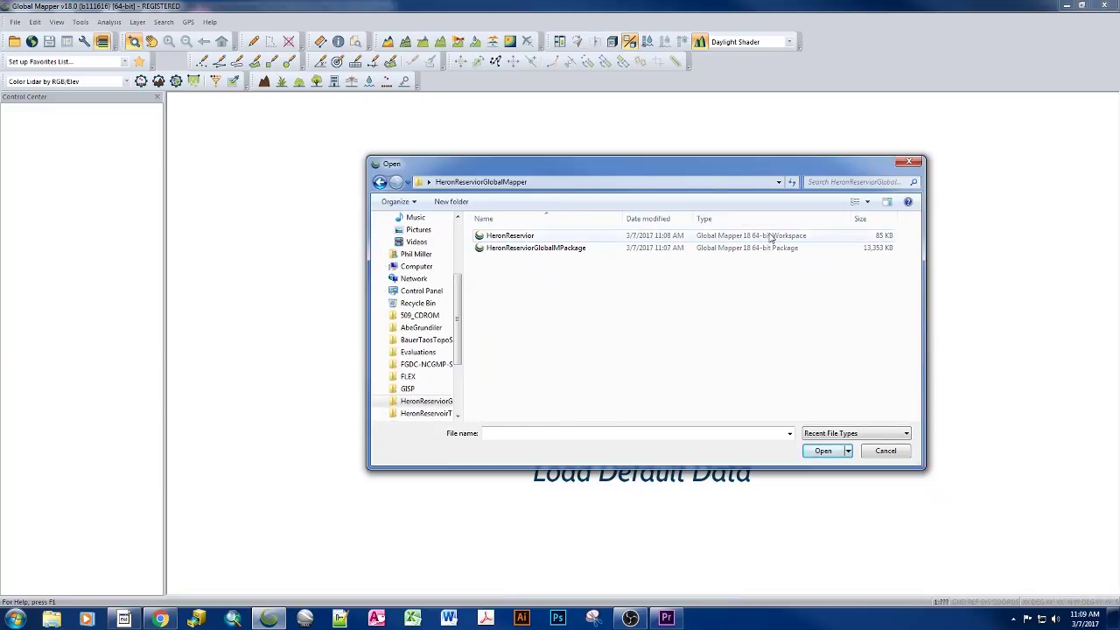
pyautogui.click(584, 237)
pyautogui.click(814, 451)
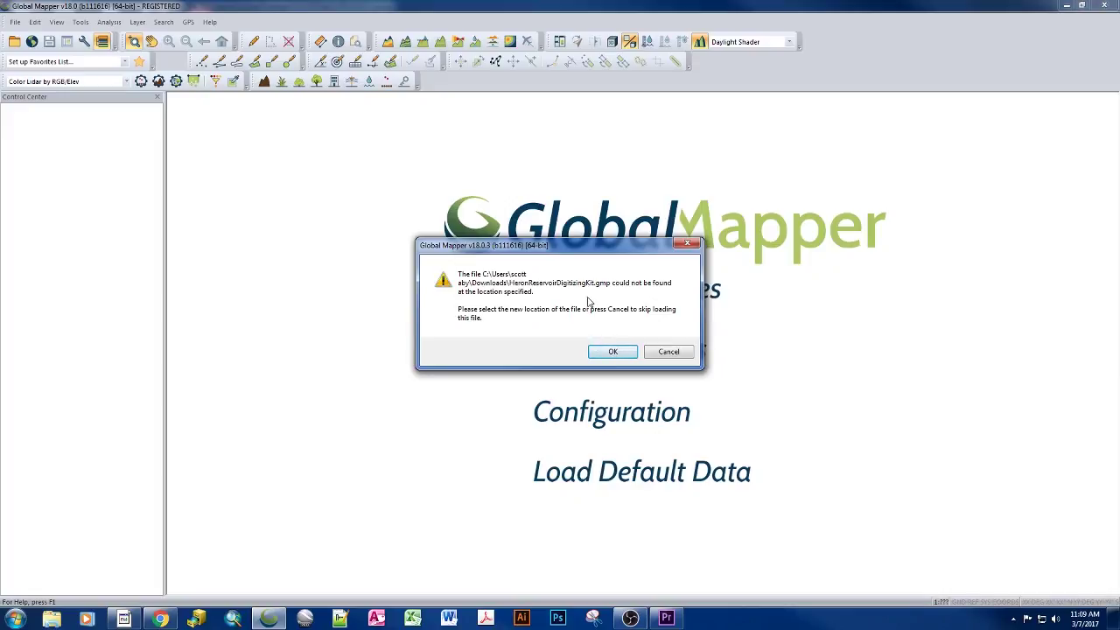
# Dismiss the missing-file warning, skip locating the digitizing kit, and continue loading.
pyautogui.click(613, 351)
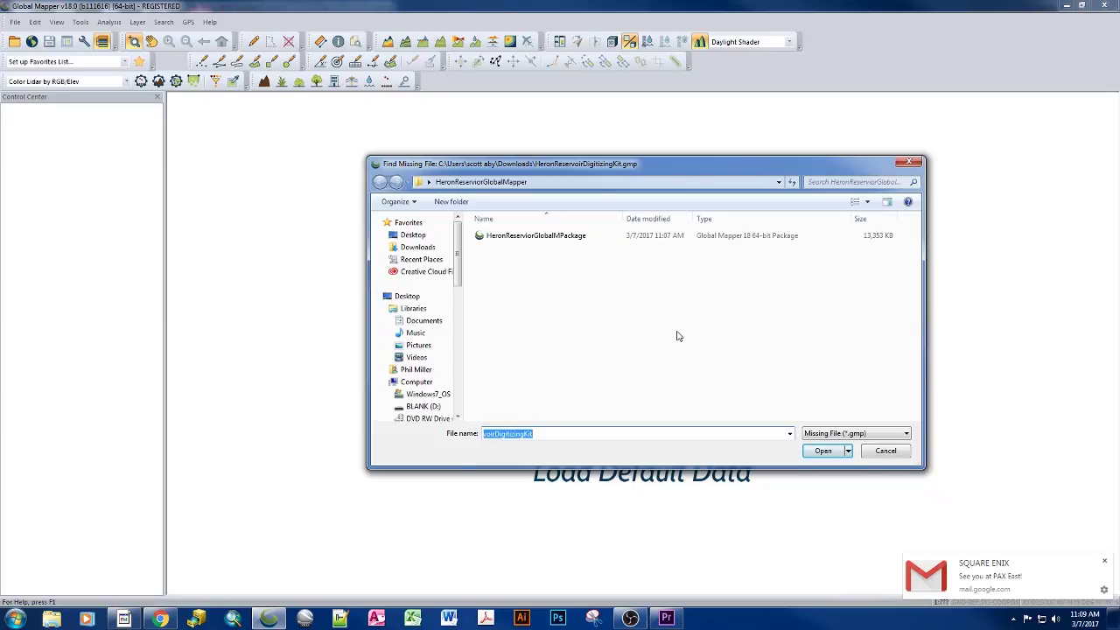
pyautogui.click(883, 451)
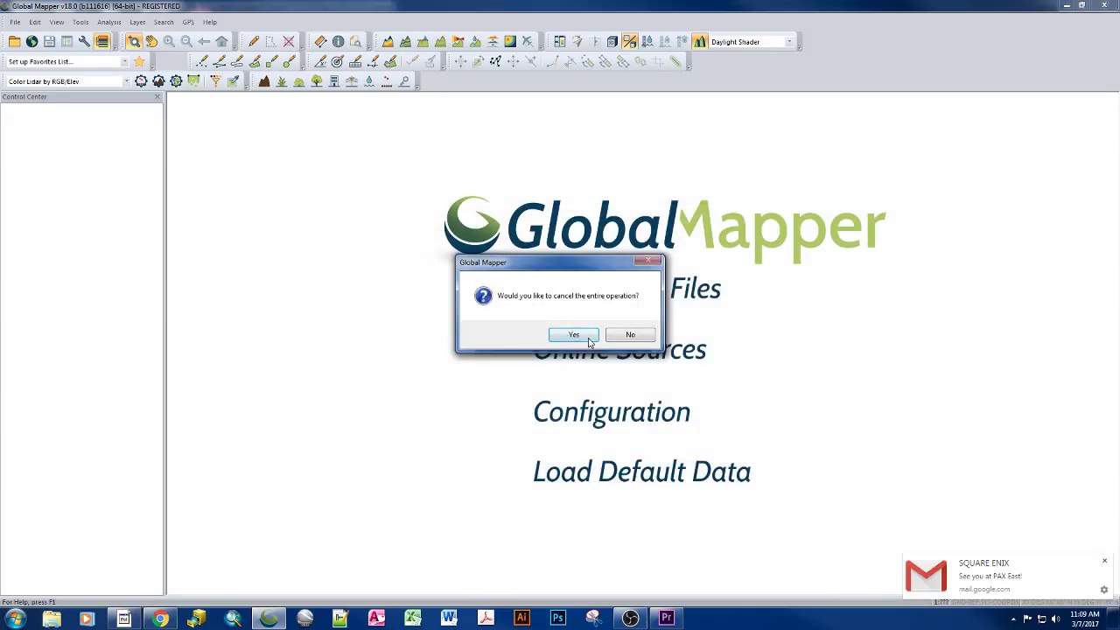
pyautogui.click(629, 335)
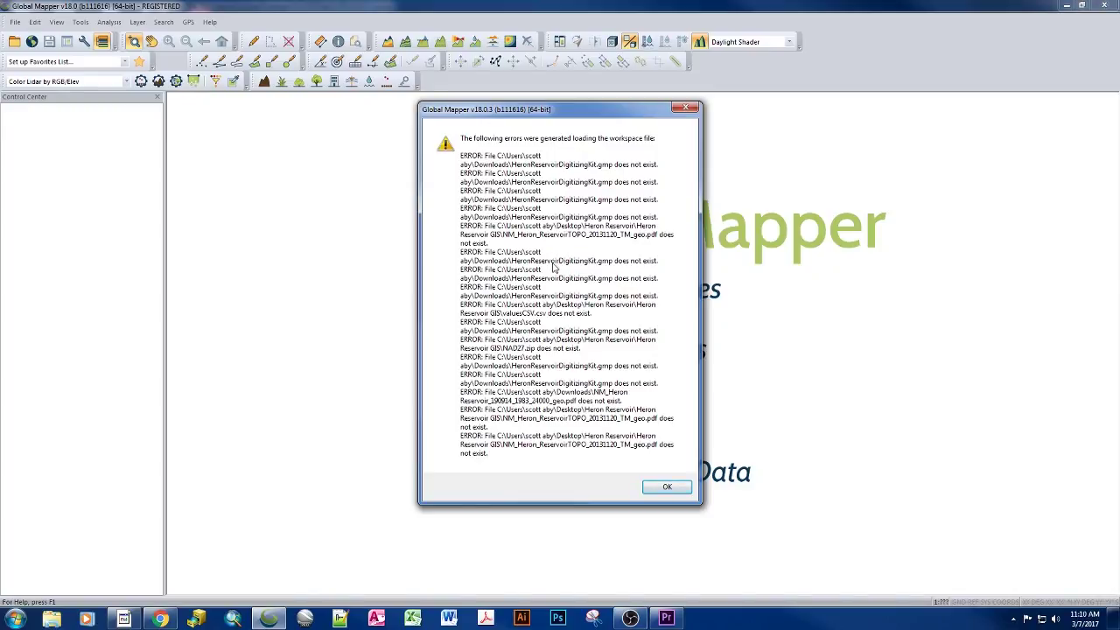
# Close the error list and select and toggle the User Created Features layer.
pyautogui.click(660, 487)
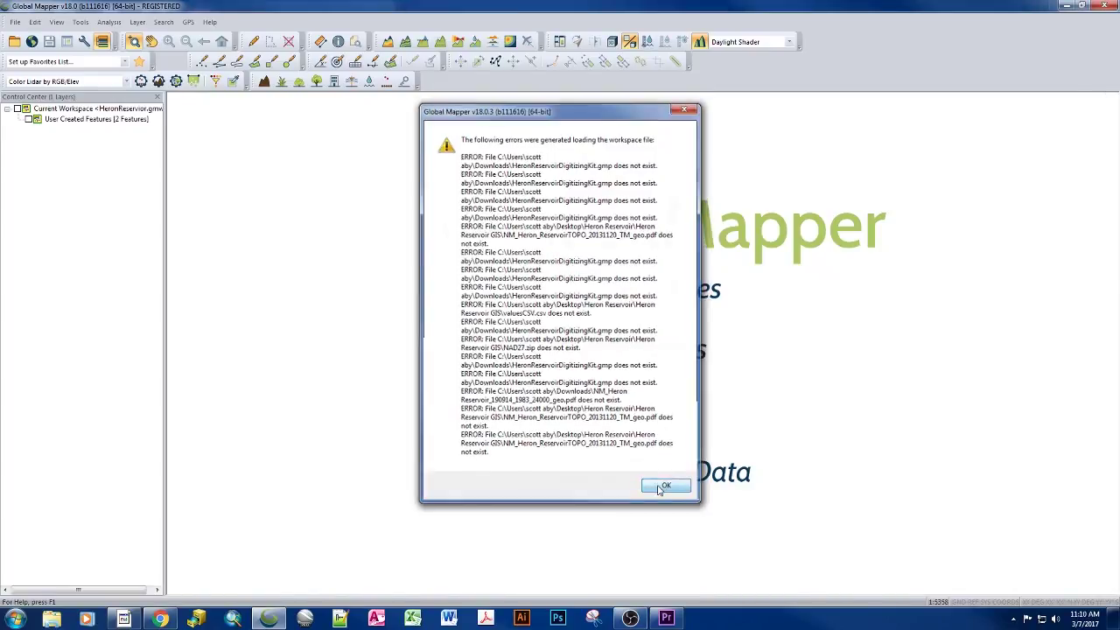
pyautogui.click(60, 121)
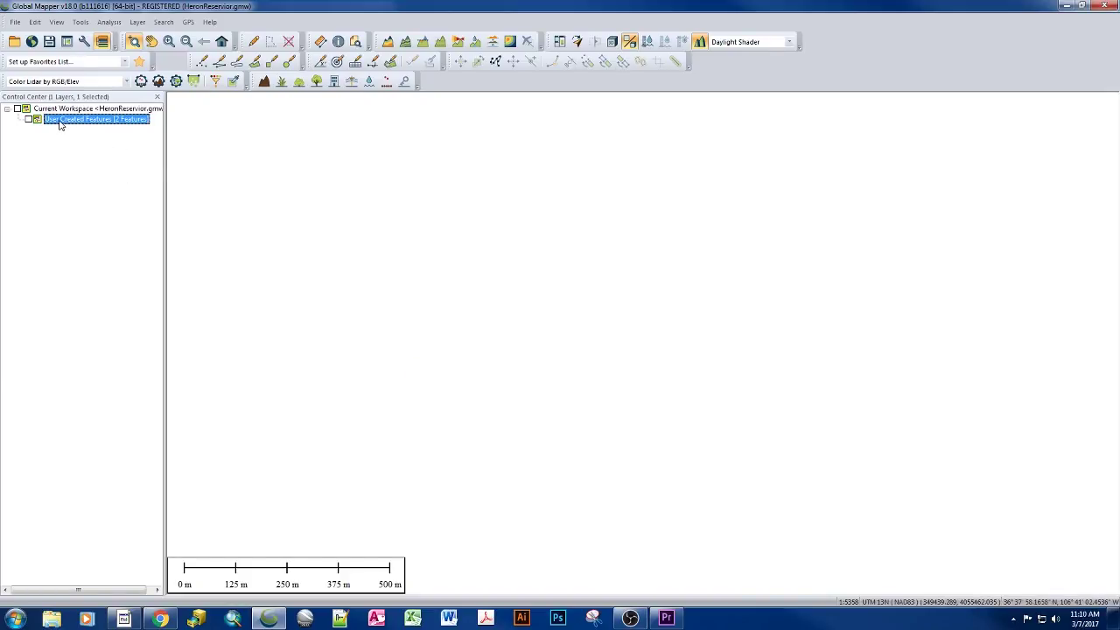
pyautogui.click(30, 120)
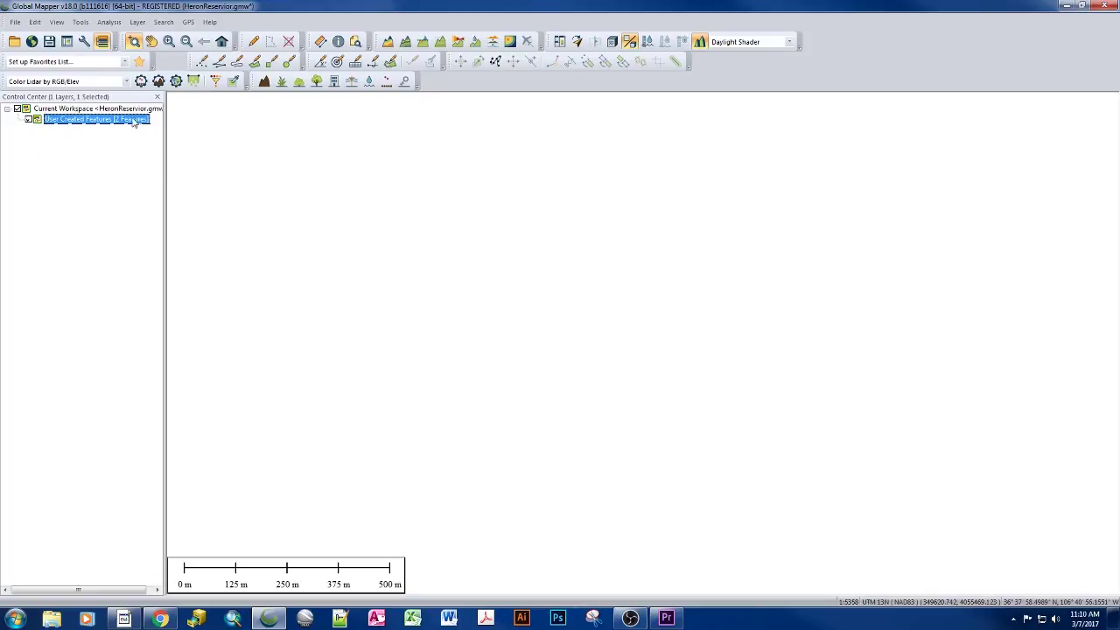